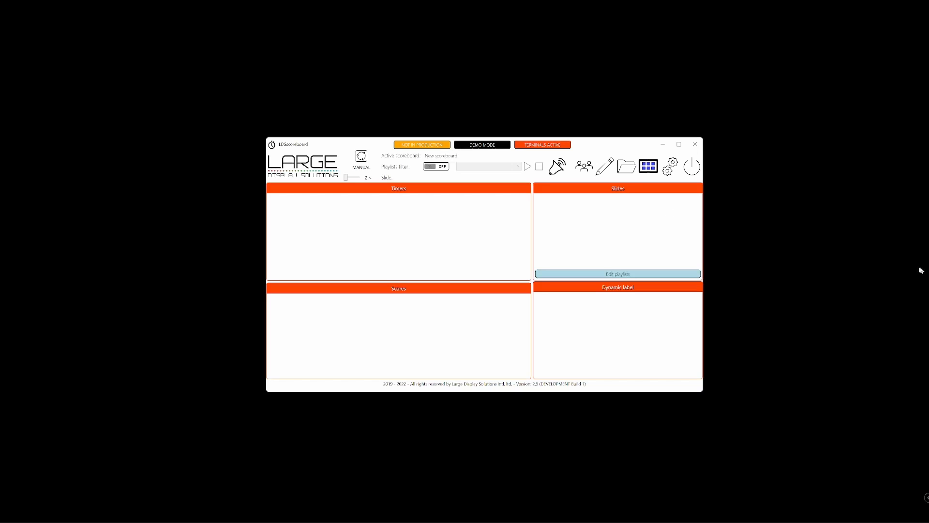
Step: Open the scoreboard editor and name the new scoreboard Timers
click(605, 166)
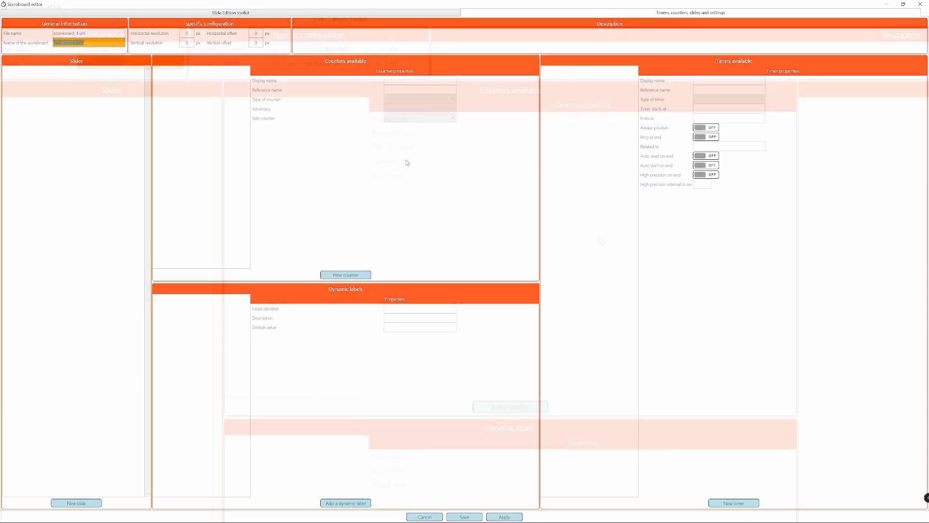
text(Timers)
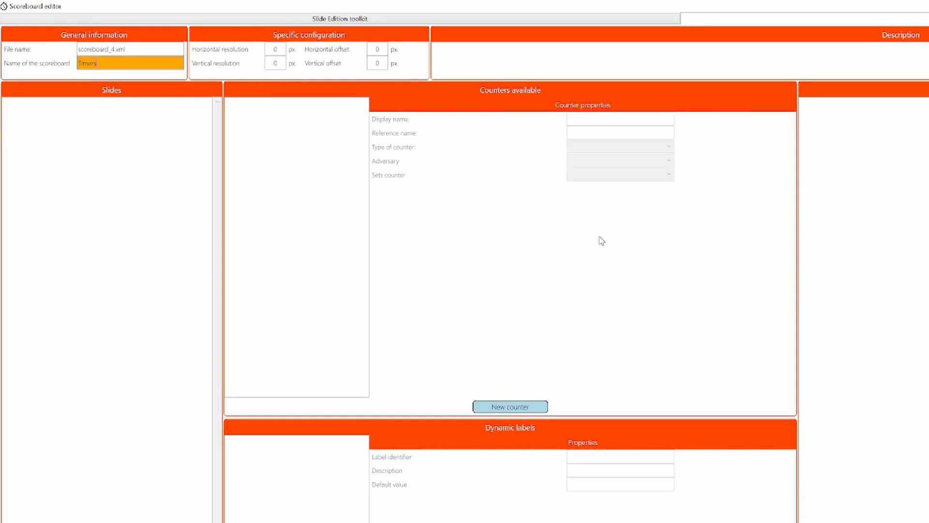
key(Tab)
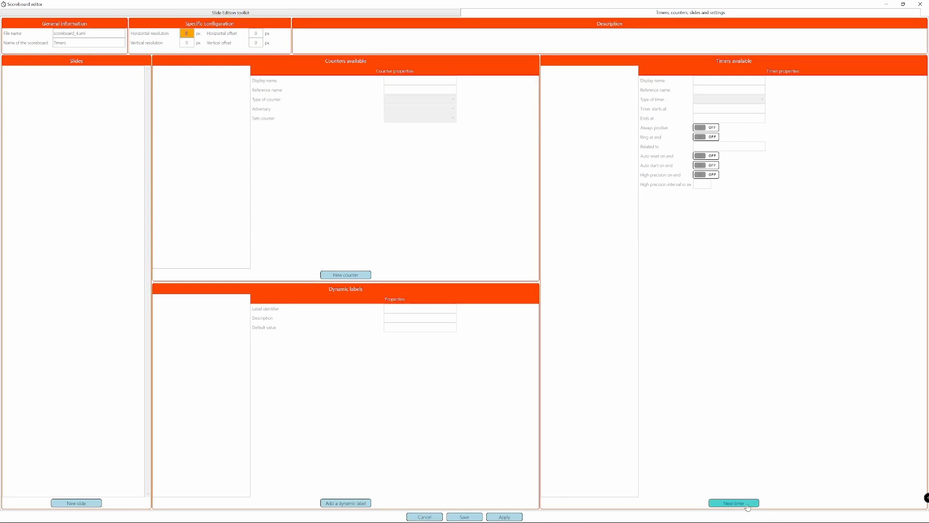
Step: Add a timer with the display name General timer and select its reference name
click(748, 506)
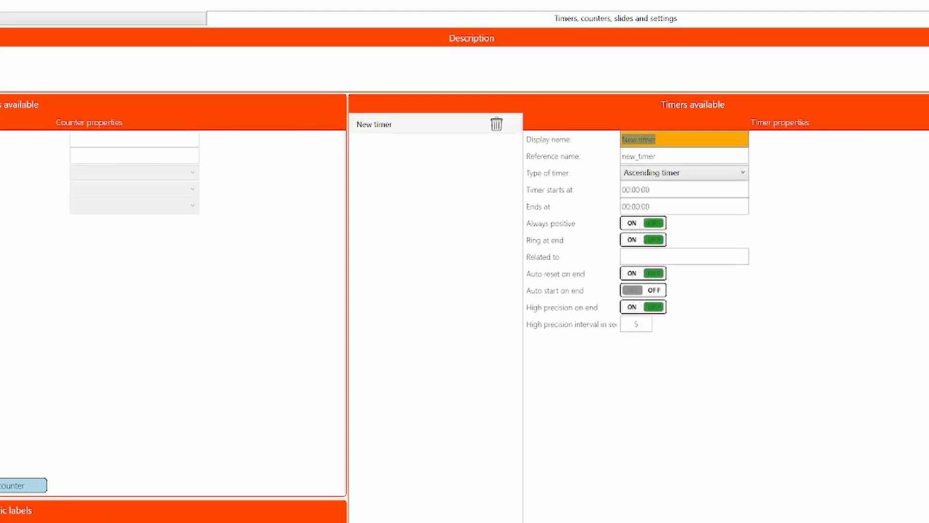
text(Timper)
key(BackSpace)
key(BackSpace)
key(BackSpace)
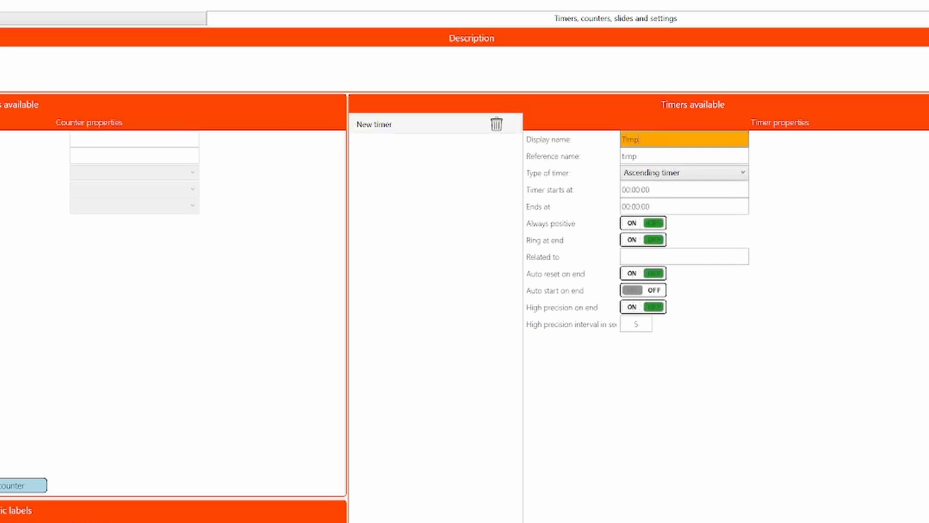
text(er 1)
key(ctrl+a)
text(General timer)
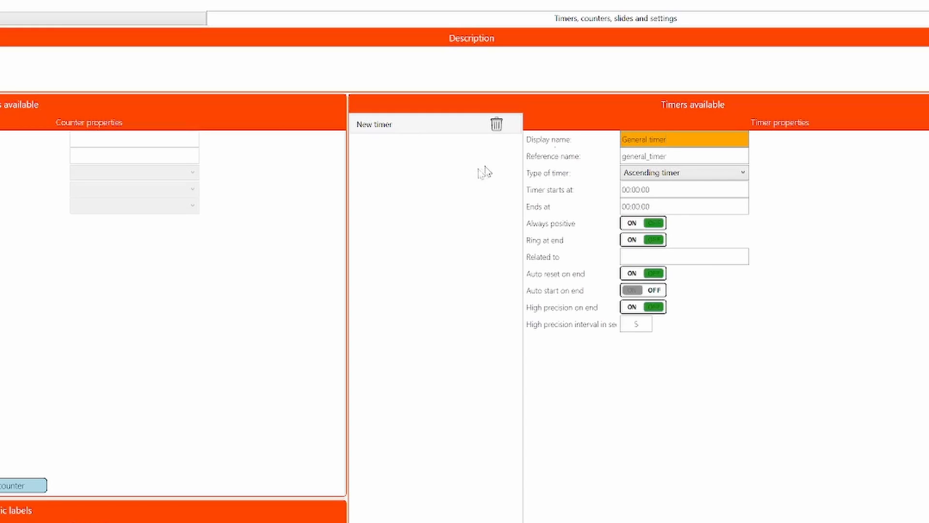
click(688, 156)
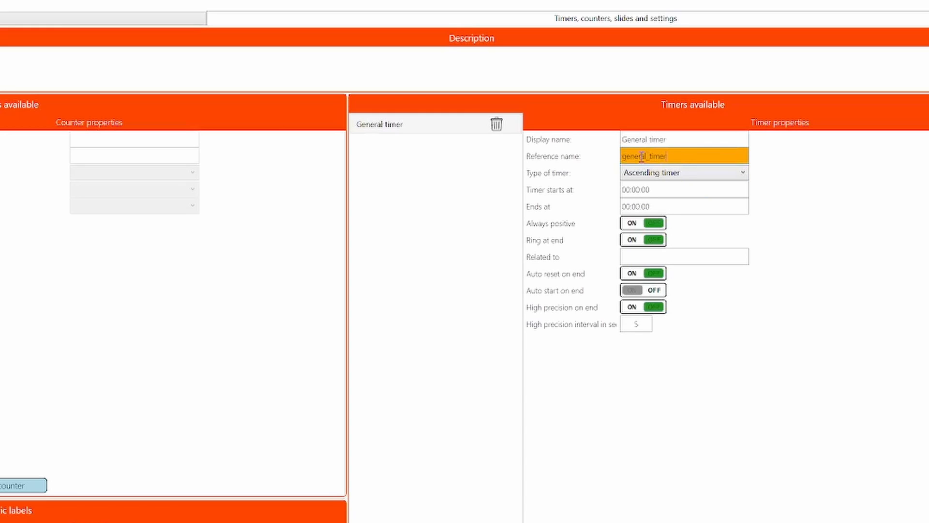
double_click(640, 157)
click(679, 154)
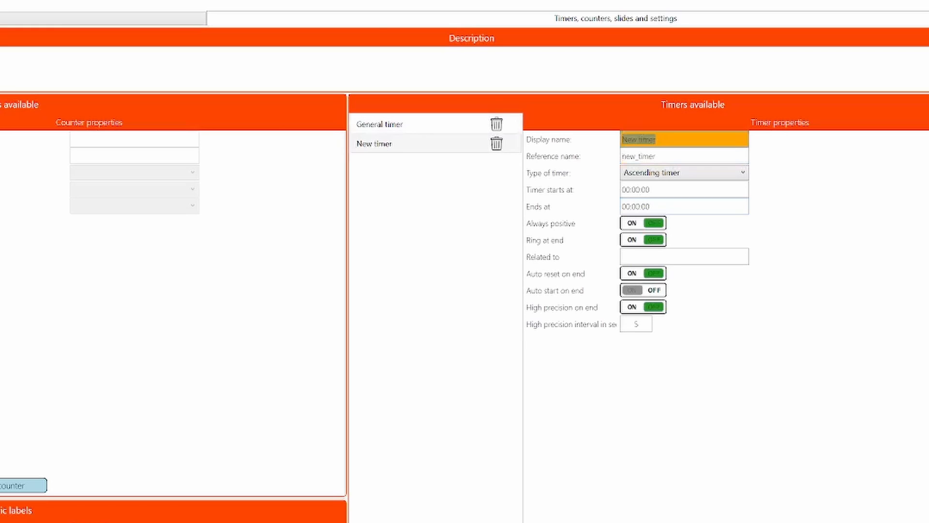
Step: Name the second timer ShotClock and set its type to Descending timer
text(Shotr)
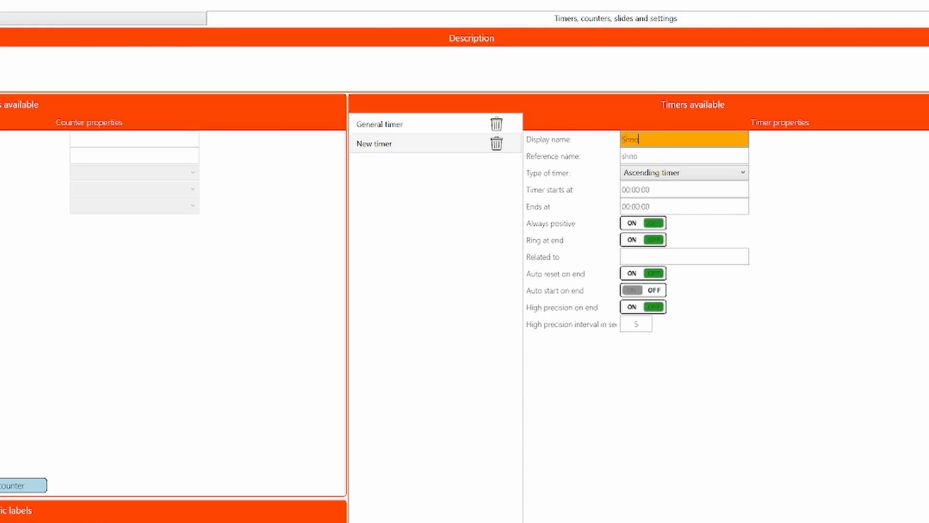
key(BackSpace)
text(Clock)
click(699, 176)
click(687, 201)
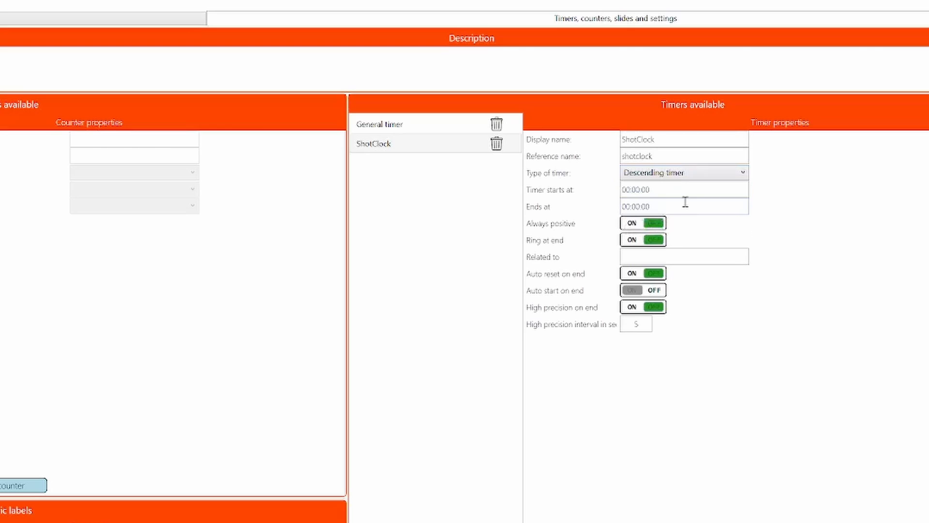
Step: Set the ShotClock timer to start at 00:00:25
click(665, 191)
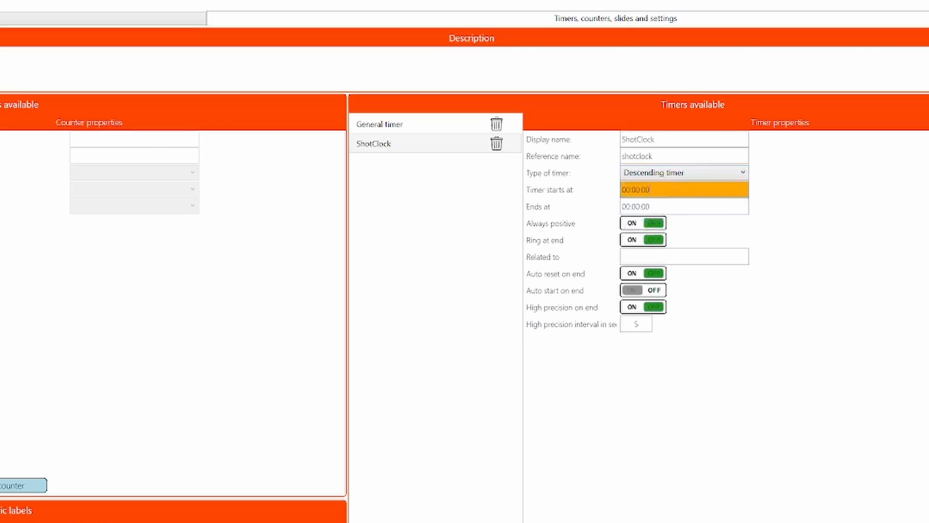
text(25)
key(Tab)
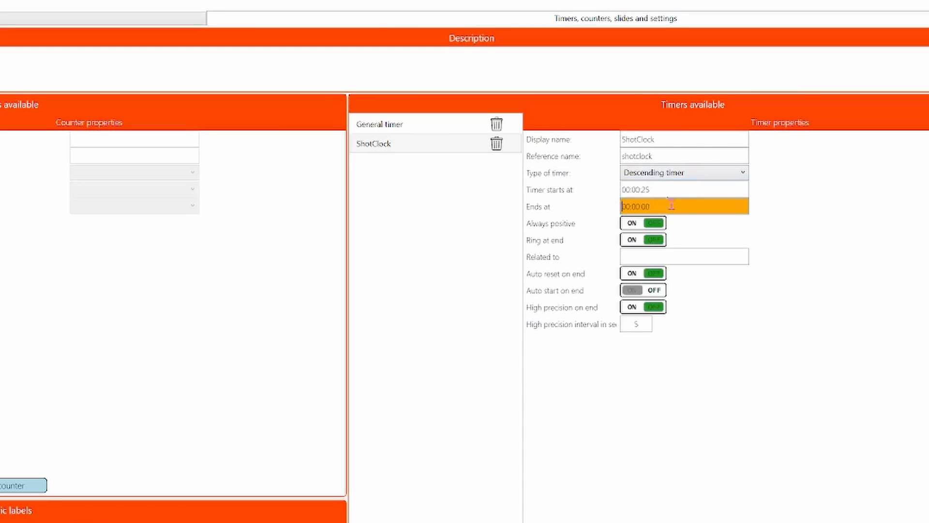
click(635, 256)
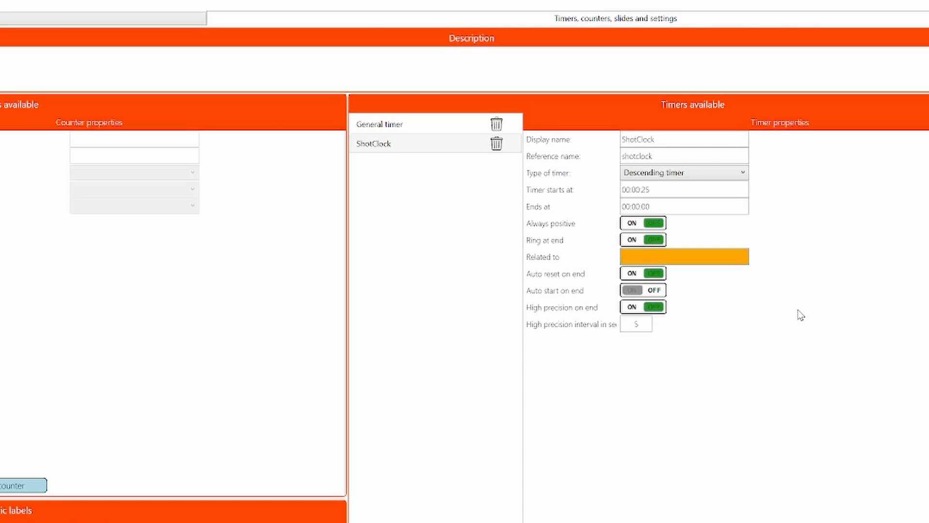
key(ctrl+v)
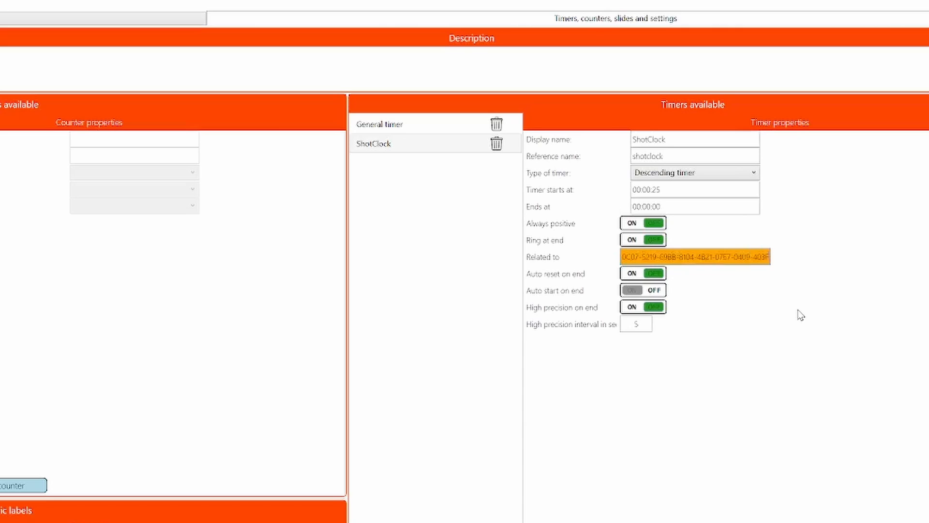
key(ctrl+a)
key(BackSpace)
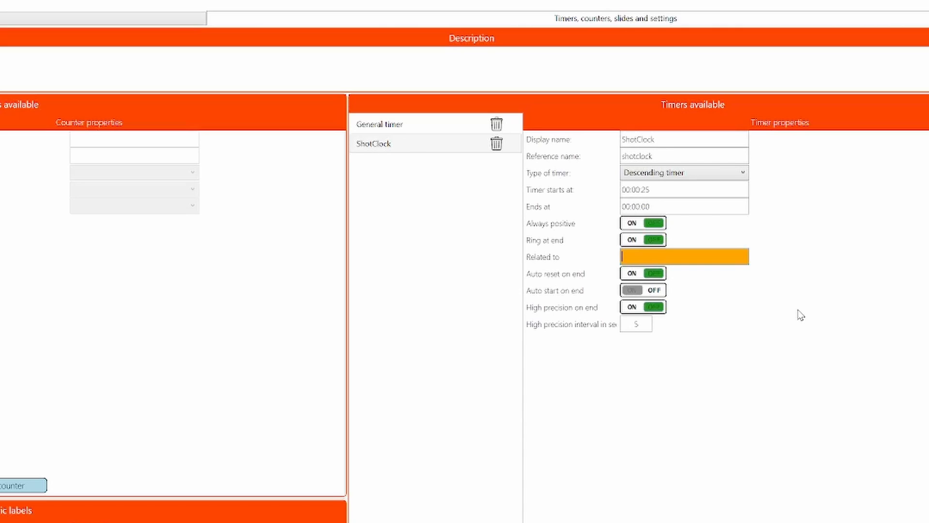
Step: Relate the ShotClock timer to general_timer and check that entry against the General timer's reference name
text(general)
text(t)
text(_timer)
click(444, 129)
double_click(663, 158)
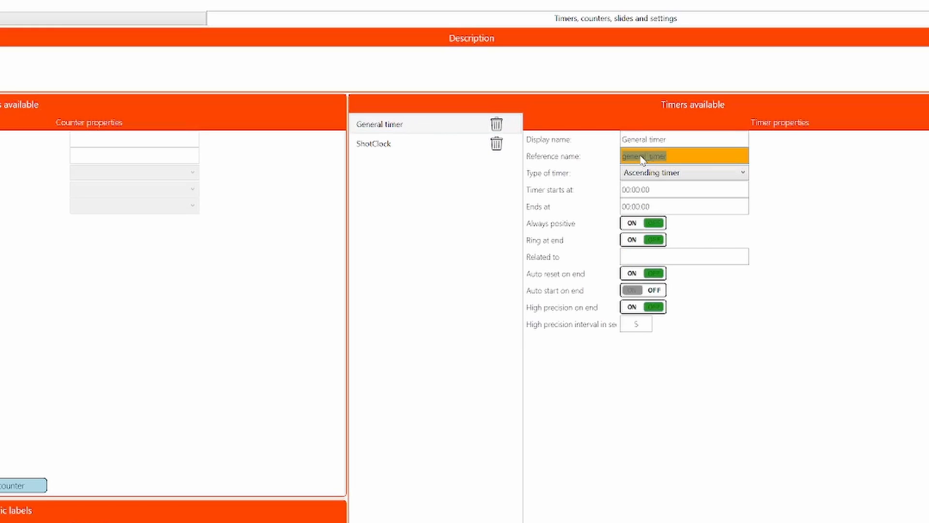
click(428, 148)
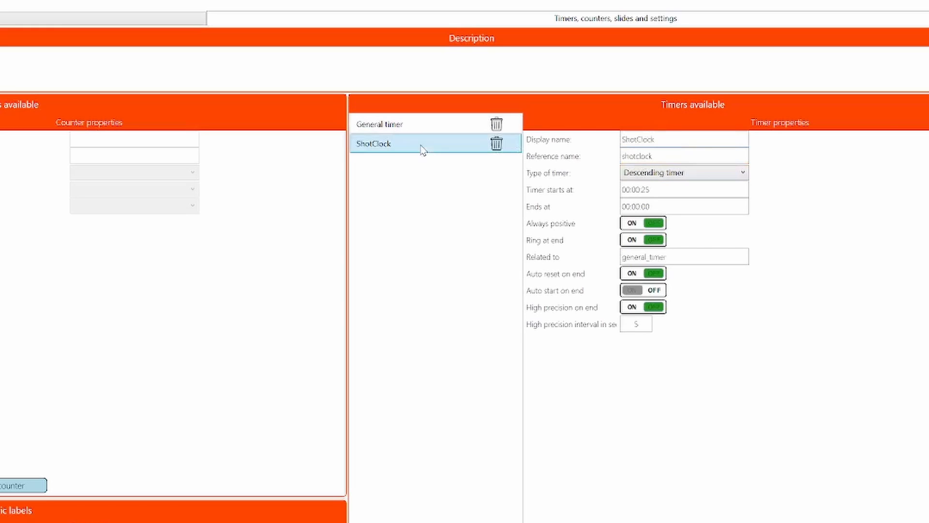
click(710, 259)
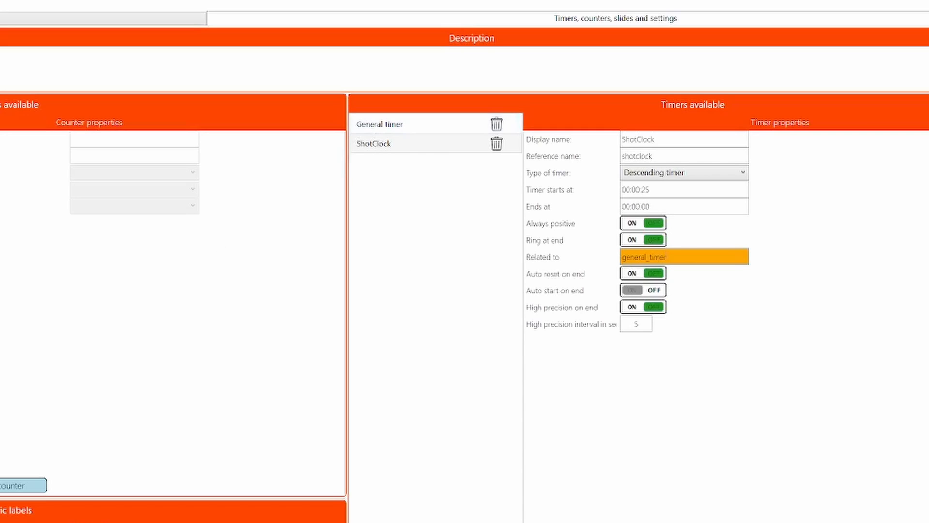
Step: Add a timer element linked to General timer on a new slide and move it up near the slide's upper edge
key(Return)
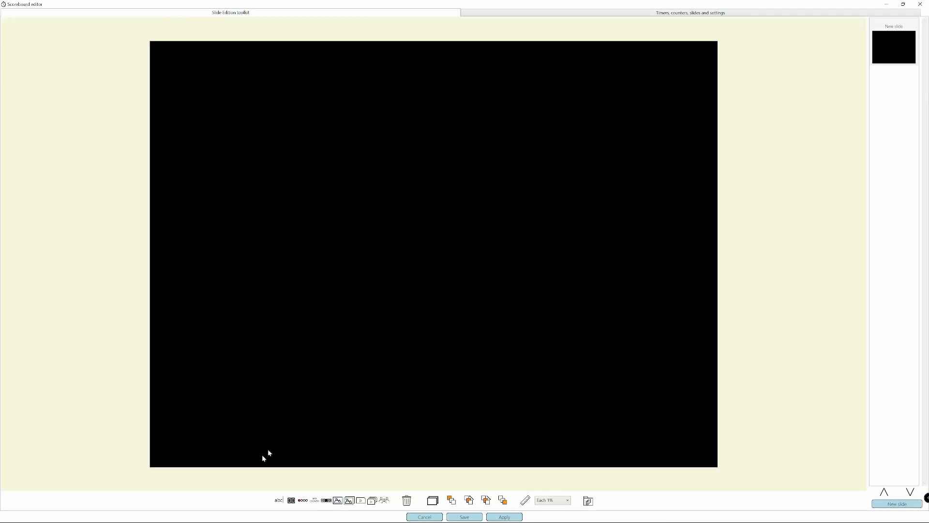
click(327, 500)
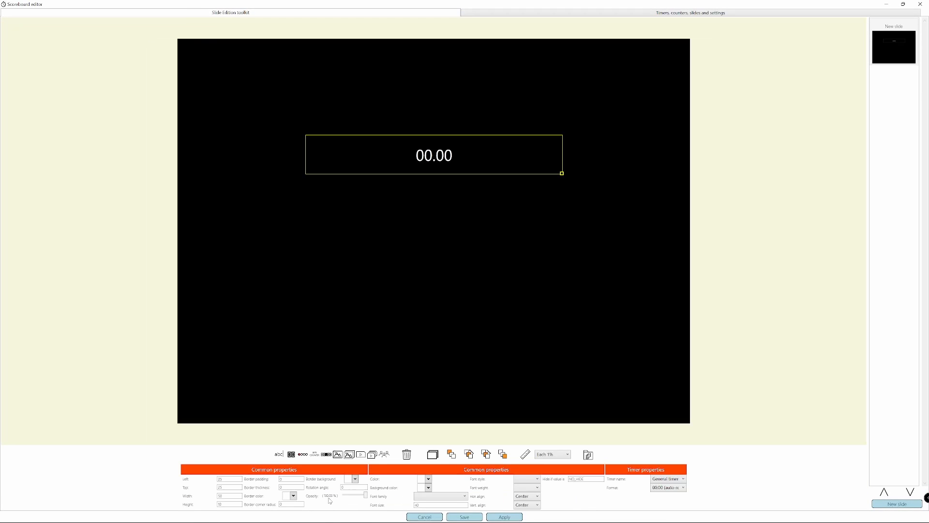
click(676, 480)
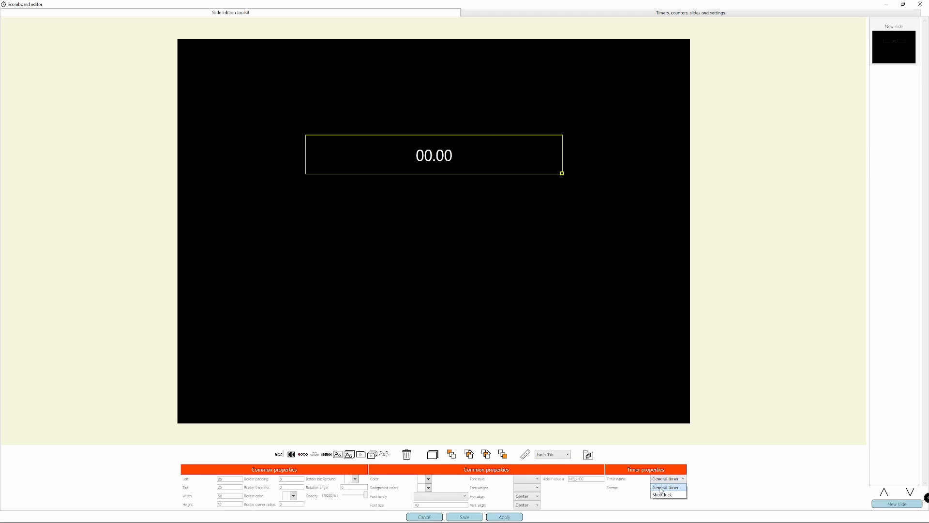
click(674, 488)
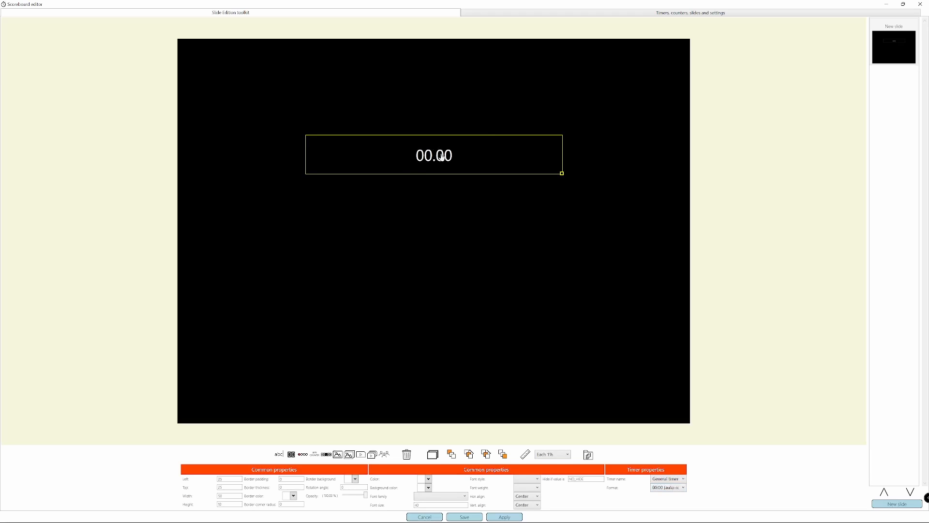
drag(438, 156, 437, 94)
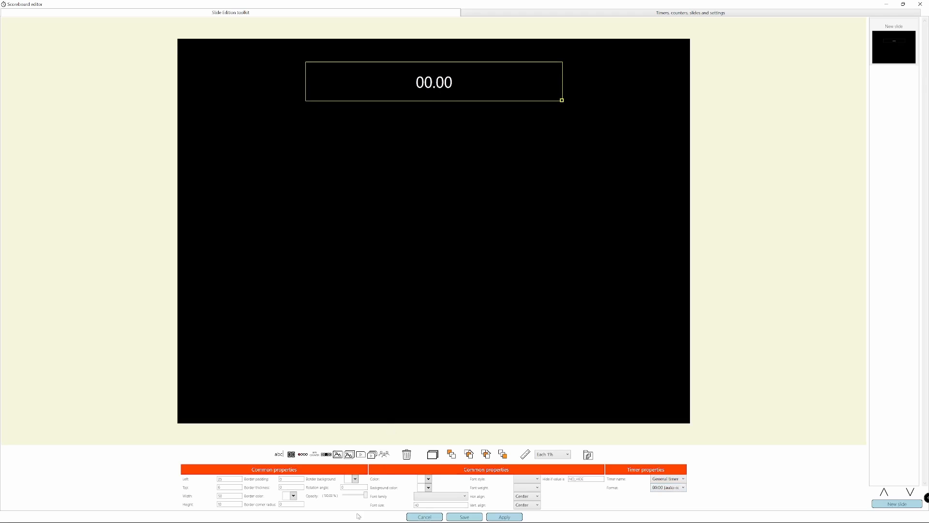
Step: Increase the General timer element's font size and enlarge its box to about 52 wide and 24 high
click(429, 505)
text(1)
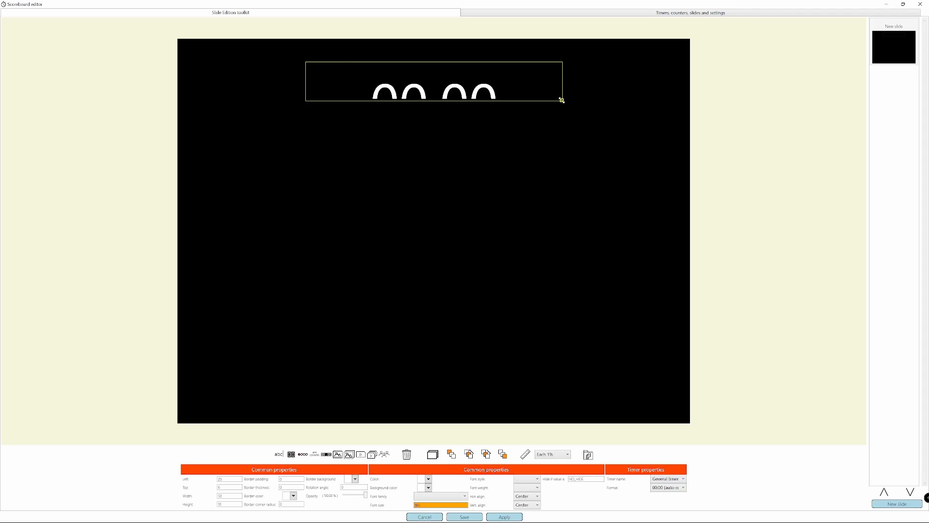
drag(561, 100, 573, 154)
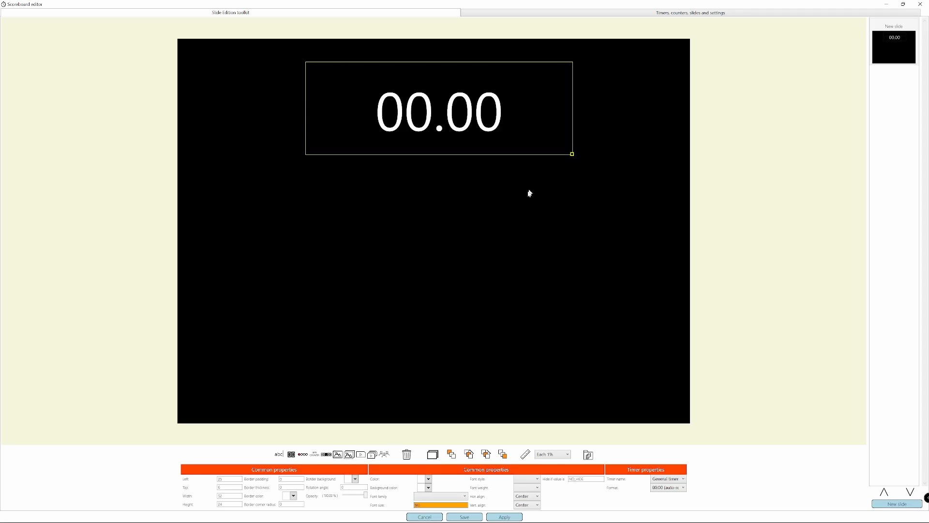
Step: Duplicate the timer element, place the copy directly below the original and set its font size to 80
click(436, 455)
drag(454, 117, 453, 218)
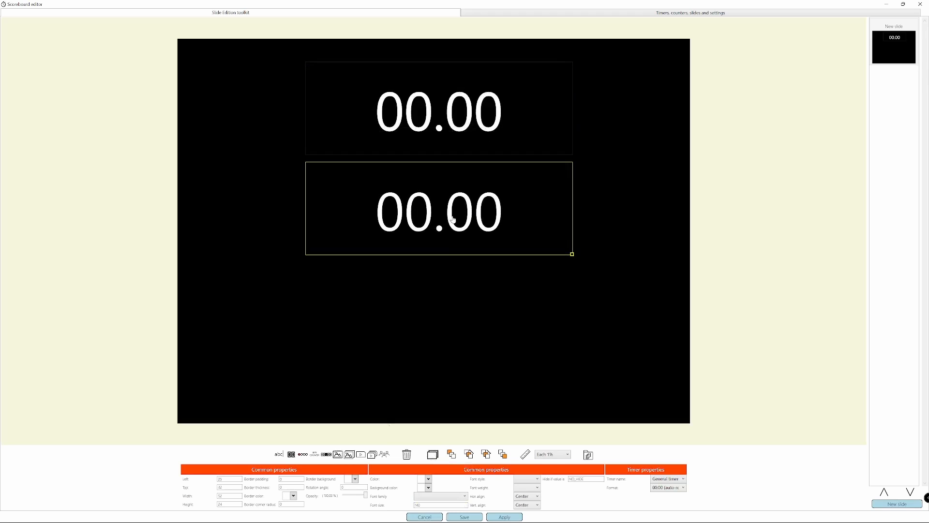
click(422, 505)
text(80)
key(Return)
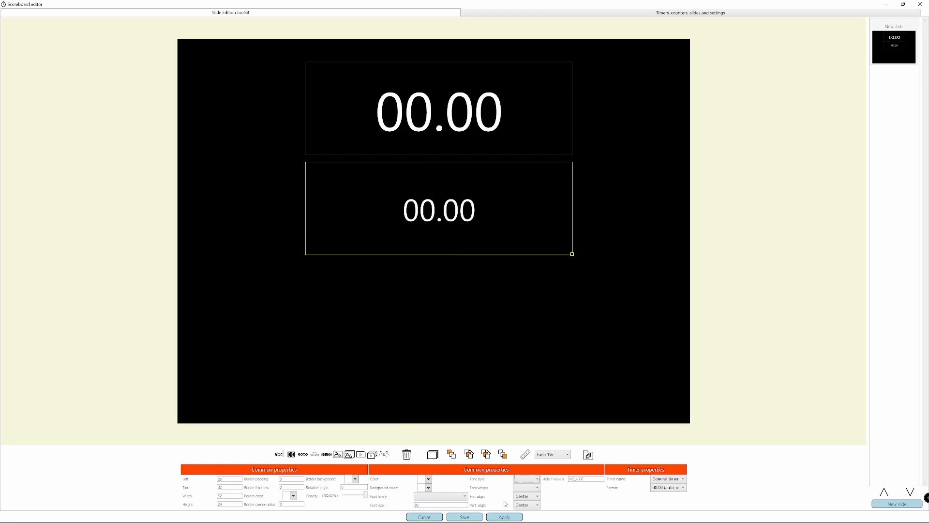
Step: Link the lower timer element to ShotClock and set its format to seconds only (ss)
click(661, 480)
click(659, 494)
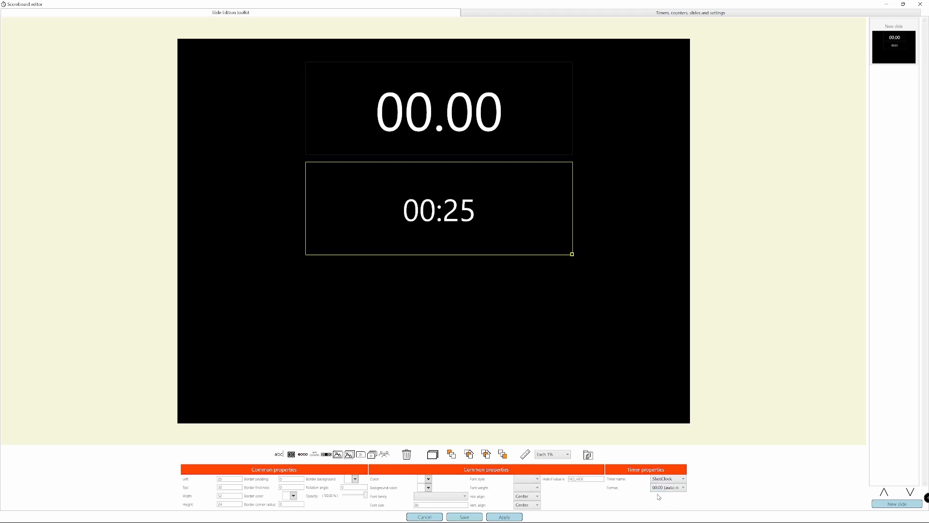
click(683, 487)
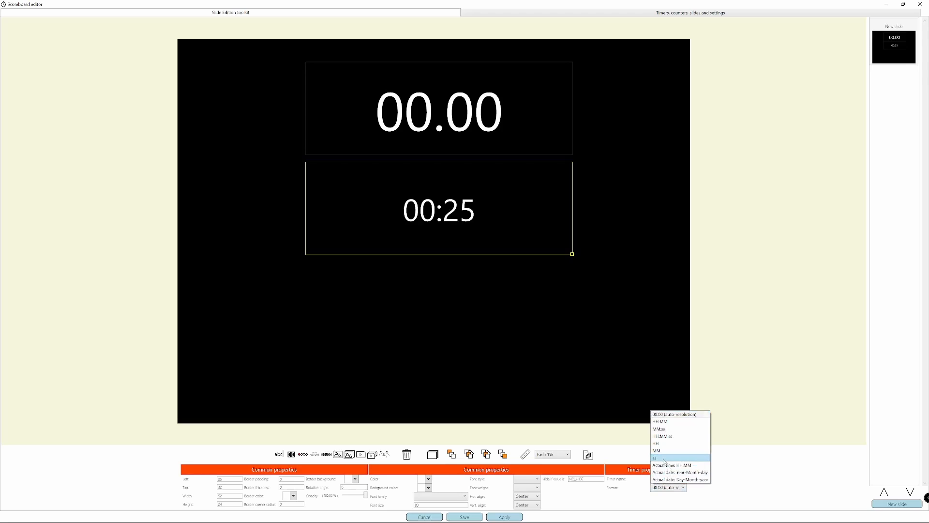
click(664, 458)
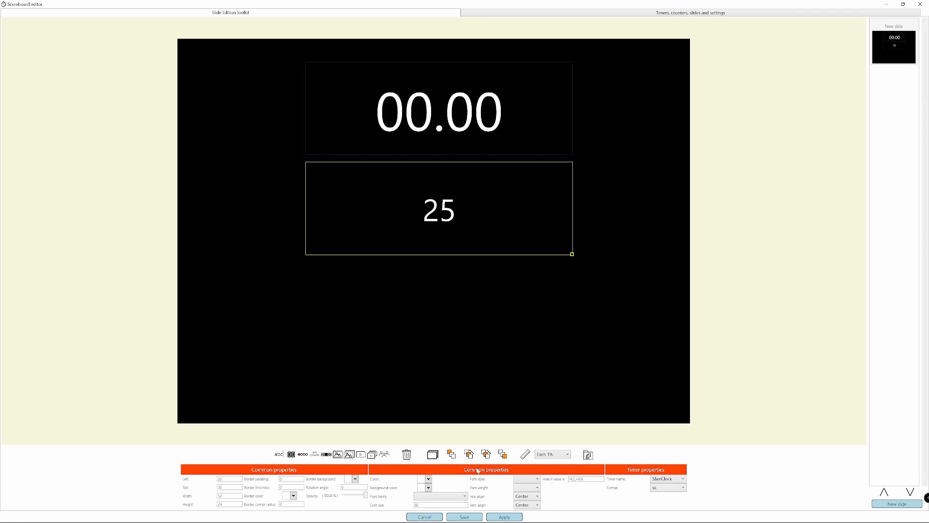
Step: Save the scoreboard and show its new slide on the display
click(470, 516)
click(555, 214)
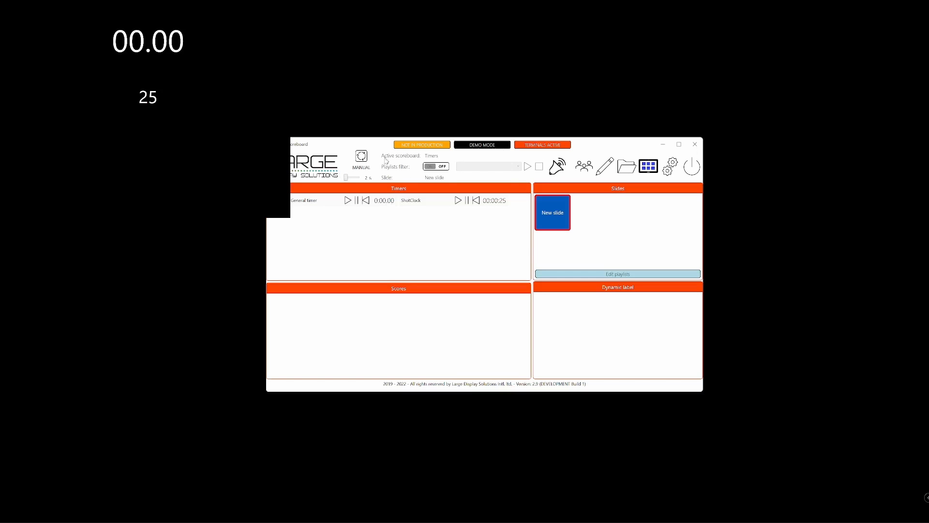
Step: Test the linked timers by starting, pausing and resetting the General timer, and start it again
click(348, 201)
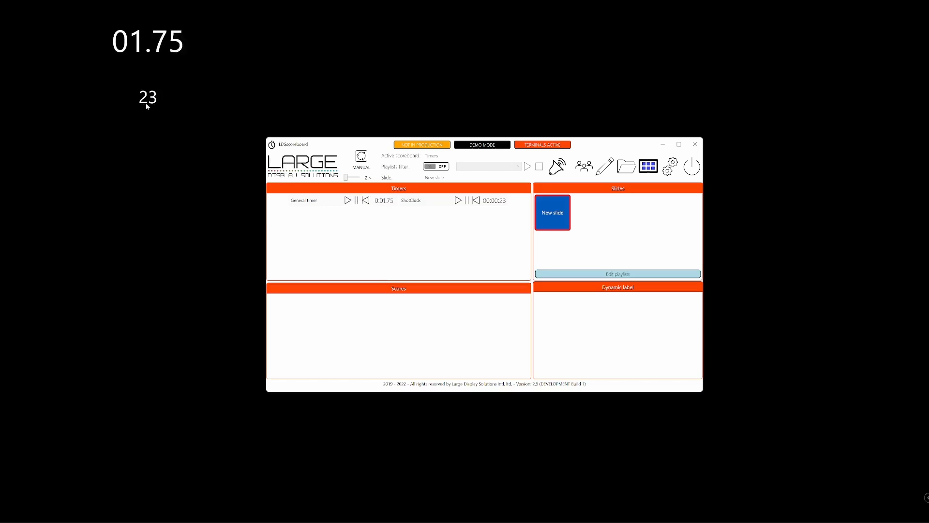
click(356, 201)
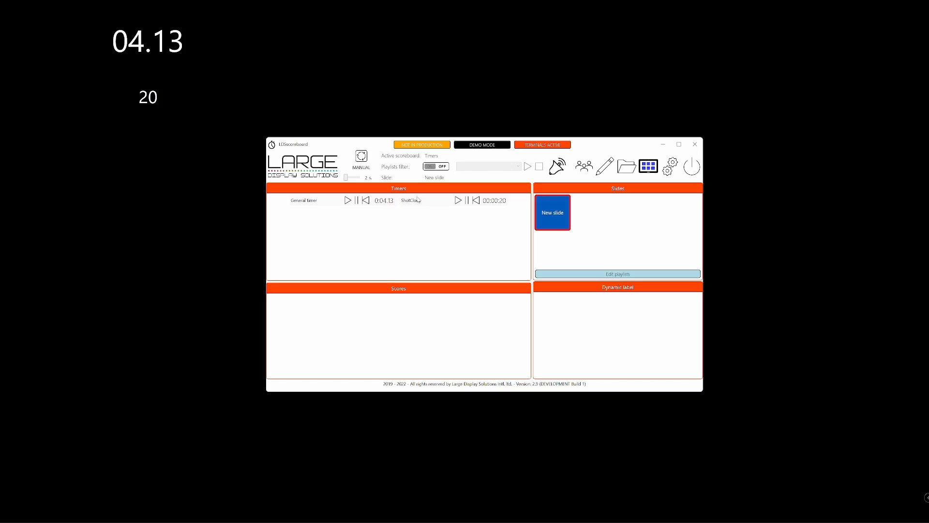
click(366, 201)
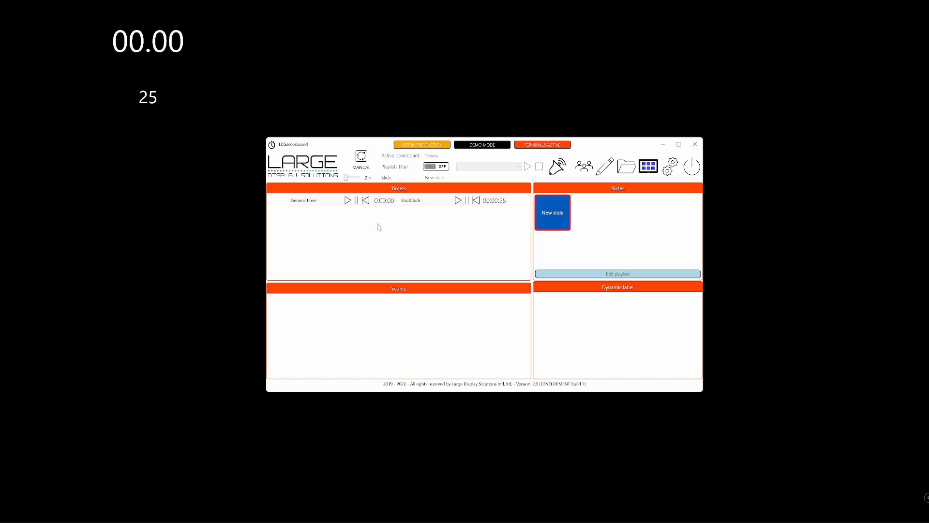
click(347, 203)
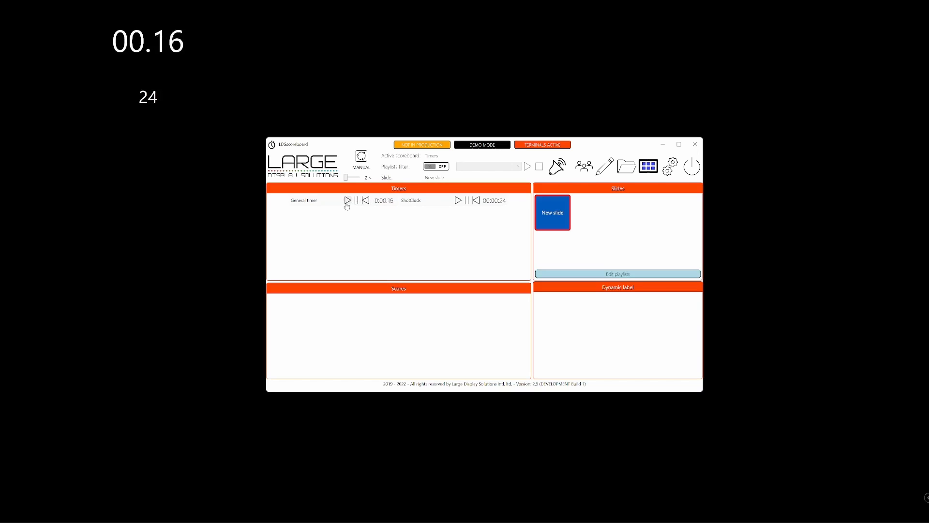